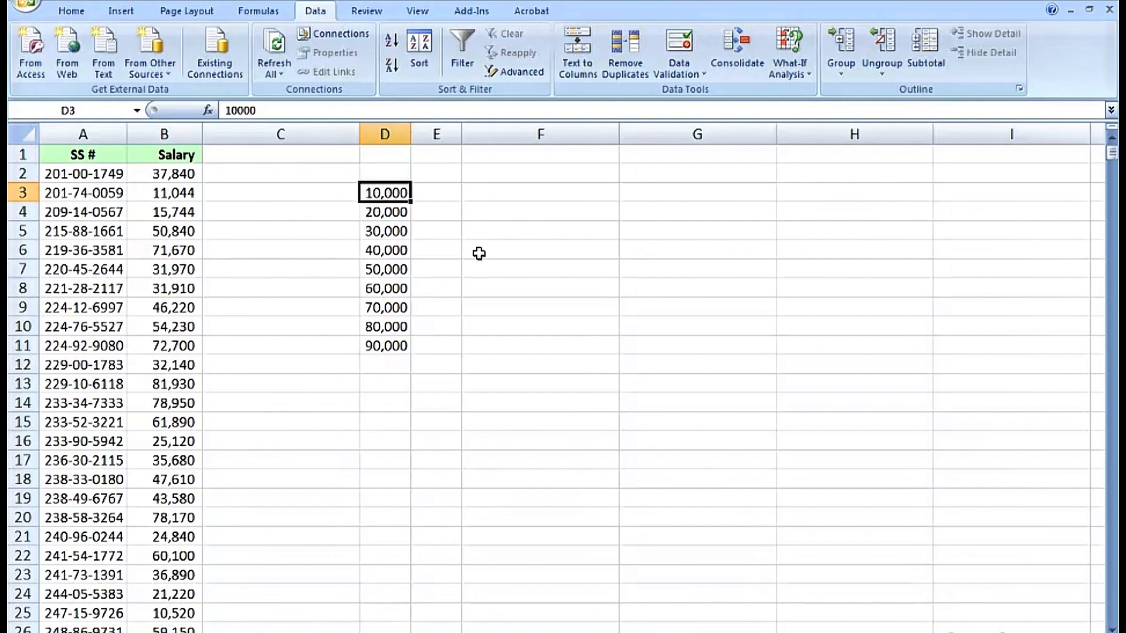
Examine the salary bands in D3:D11, the empty cells beside them in E3:E11, and the first salaries in column B
left_click(439, 189)
left_click(432, 211)
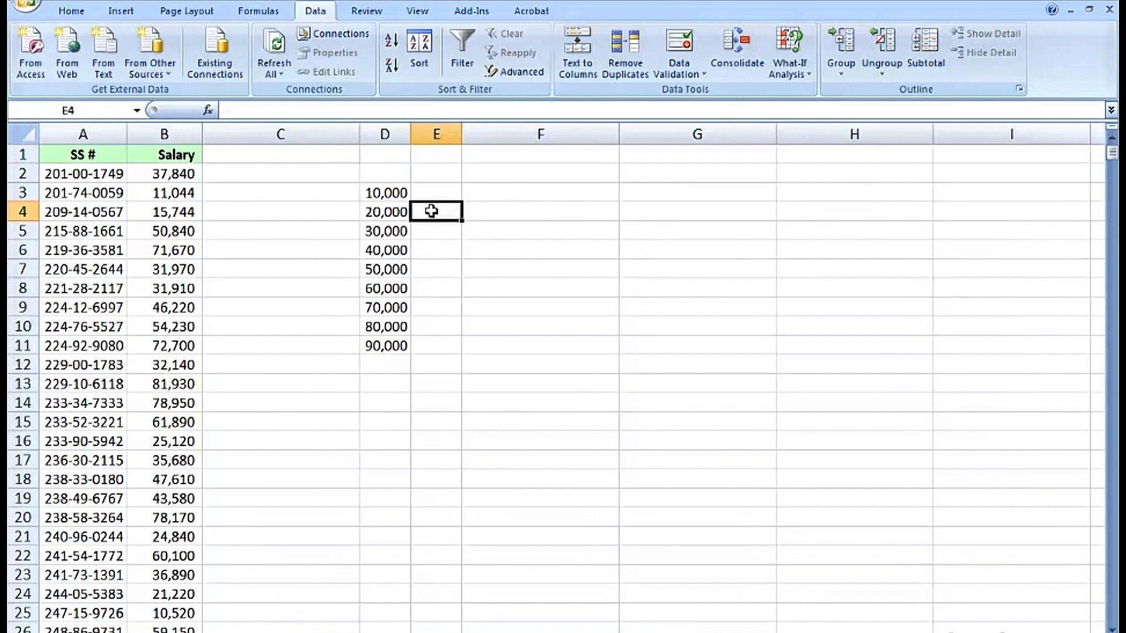
left_click(383, 193)
left_click(384, 211)
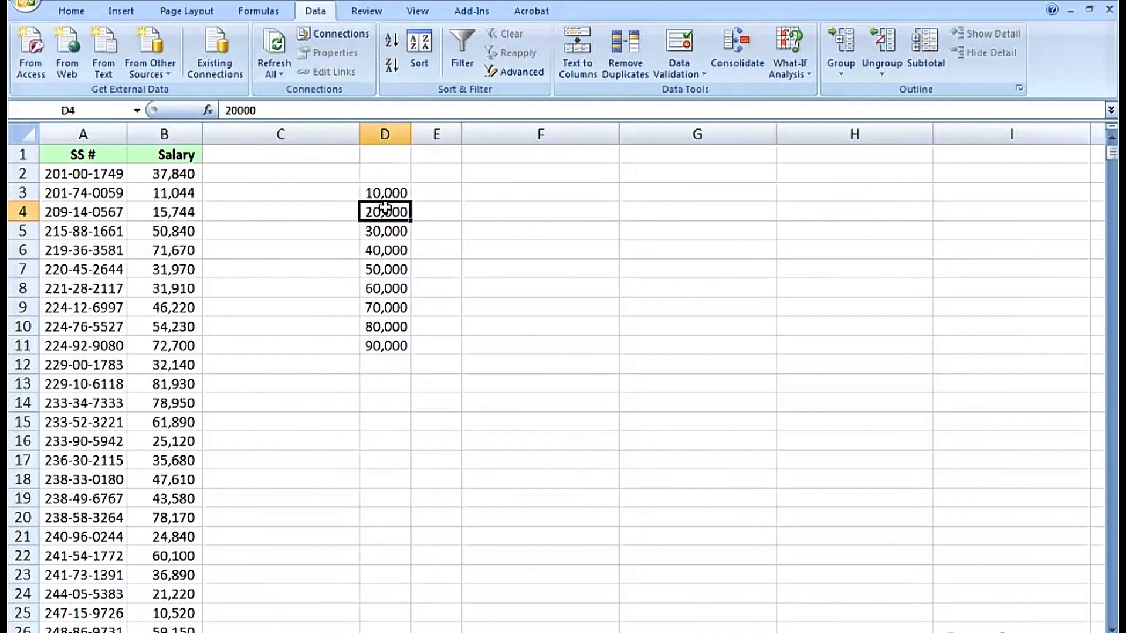
left_click(382, 230)
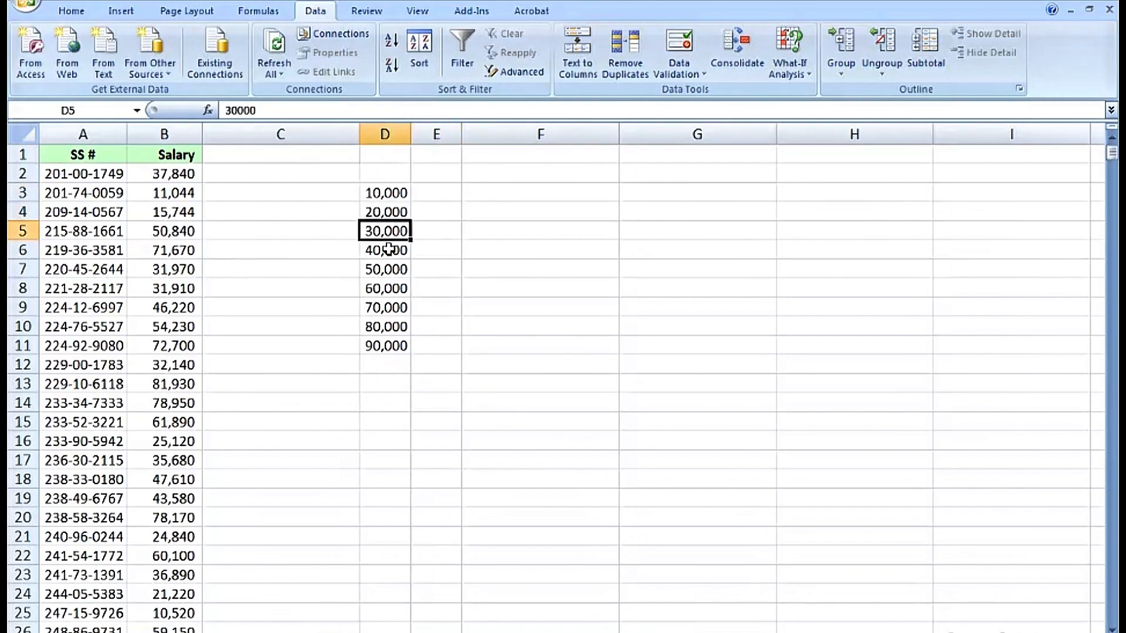
left_click(392, 193)
left_click(392, 211)
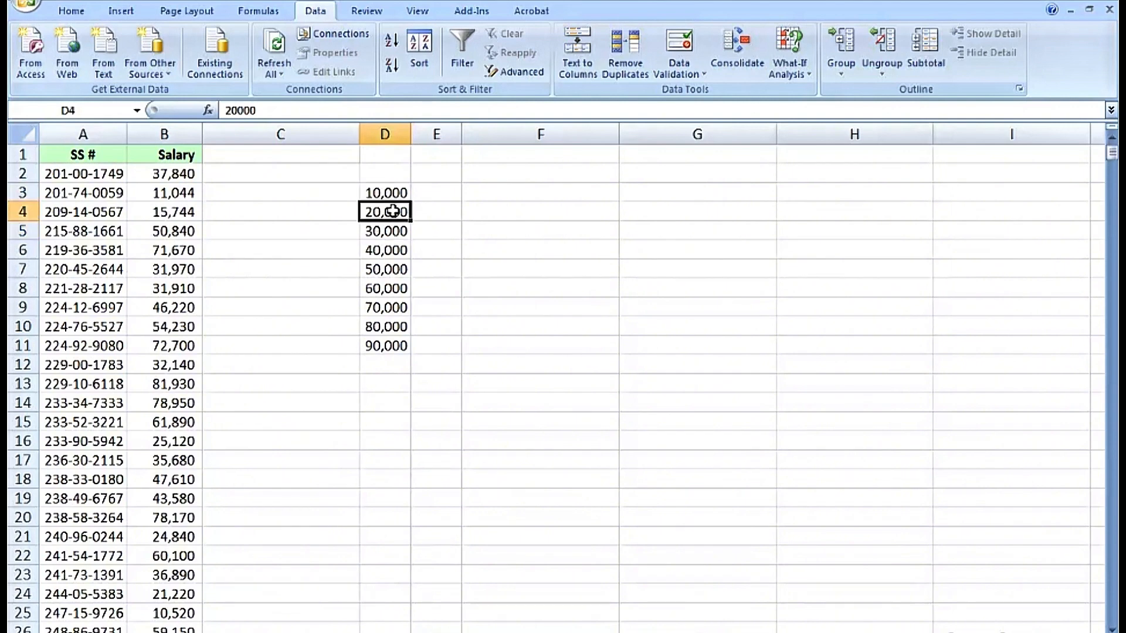
left_click(393, 230)
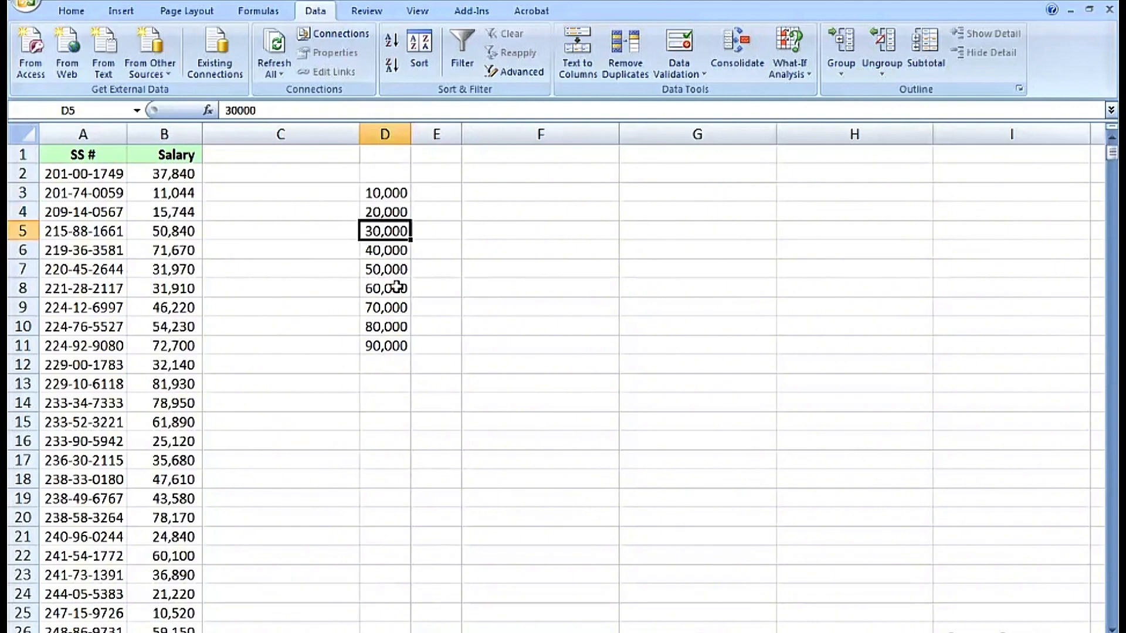
left_click(433, 191)
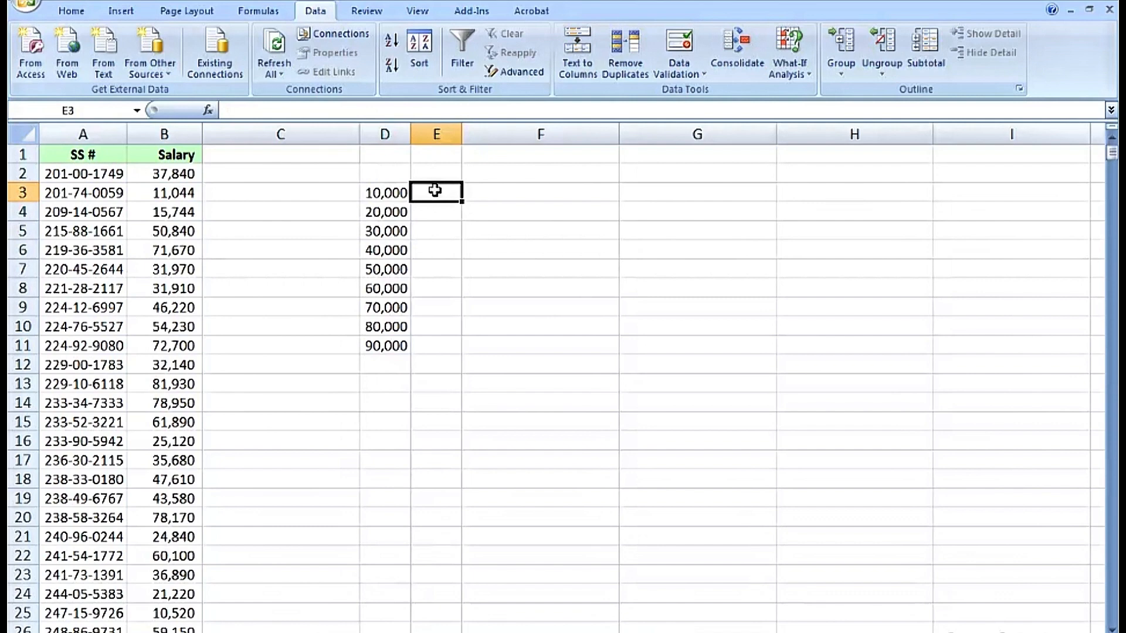
left_click(435, 208)
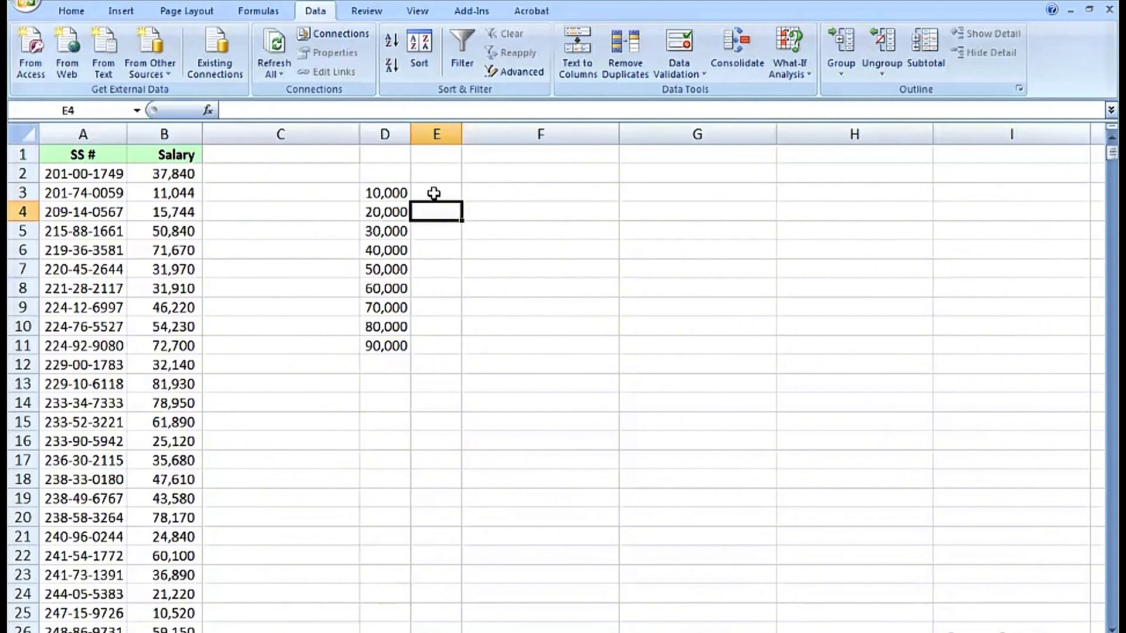
left_click_drag(434, 193, 430, 339)
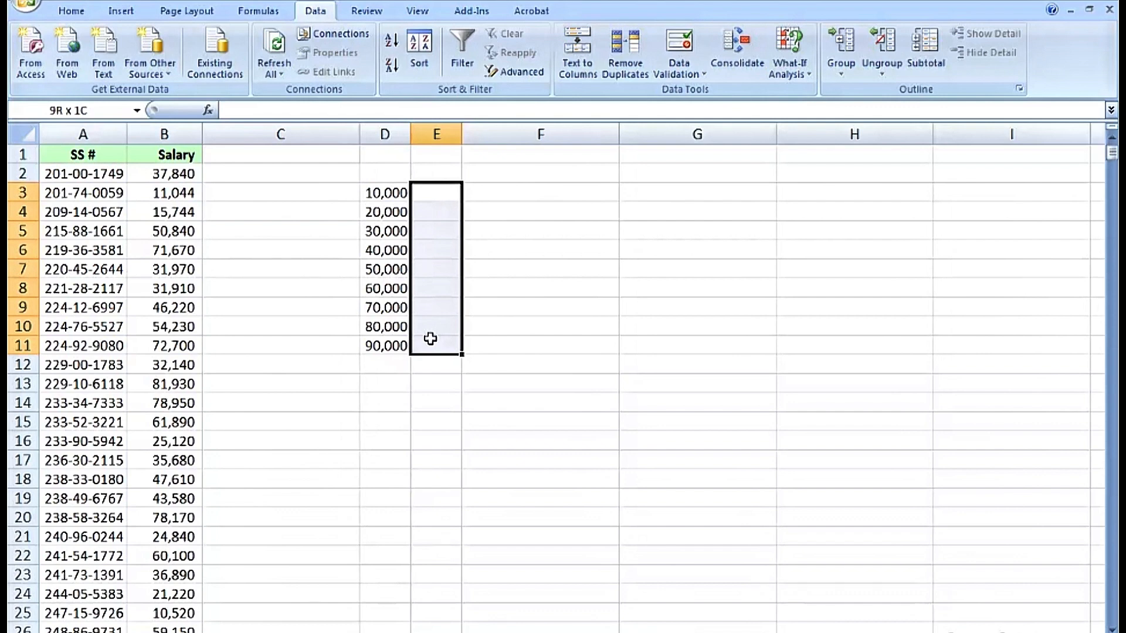
left_click(496, 307)
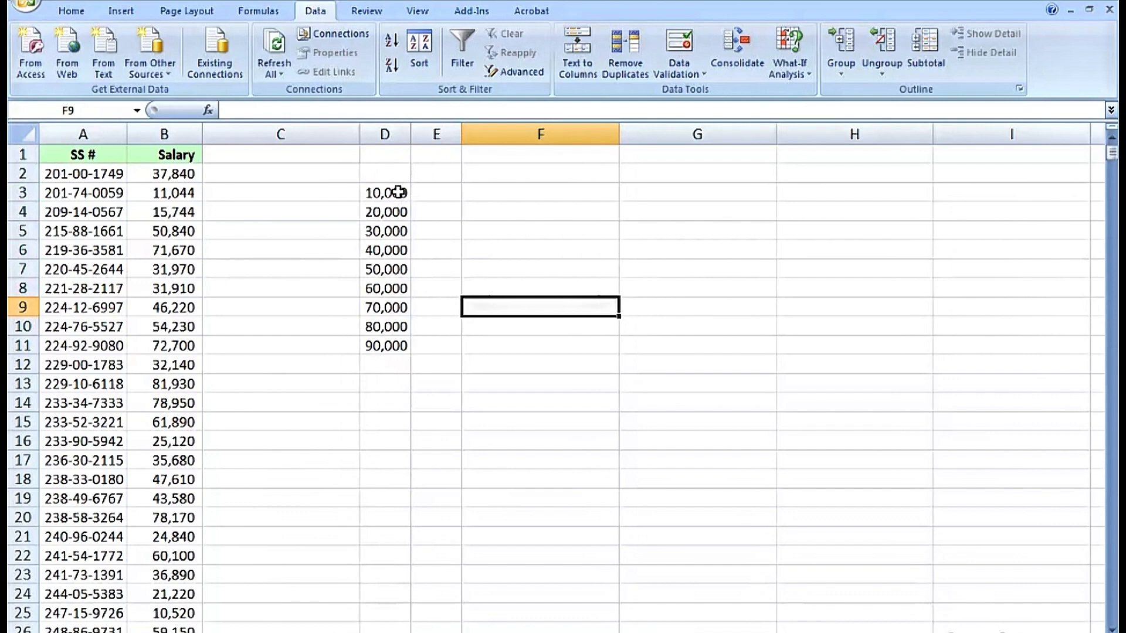
left_click_drag(398, 193, 381, 345)
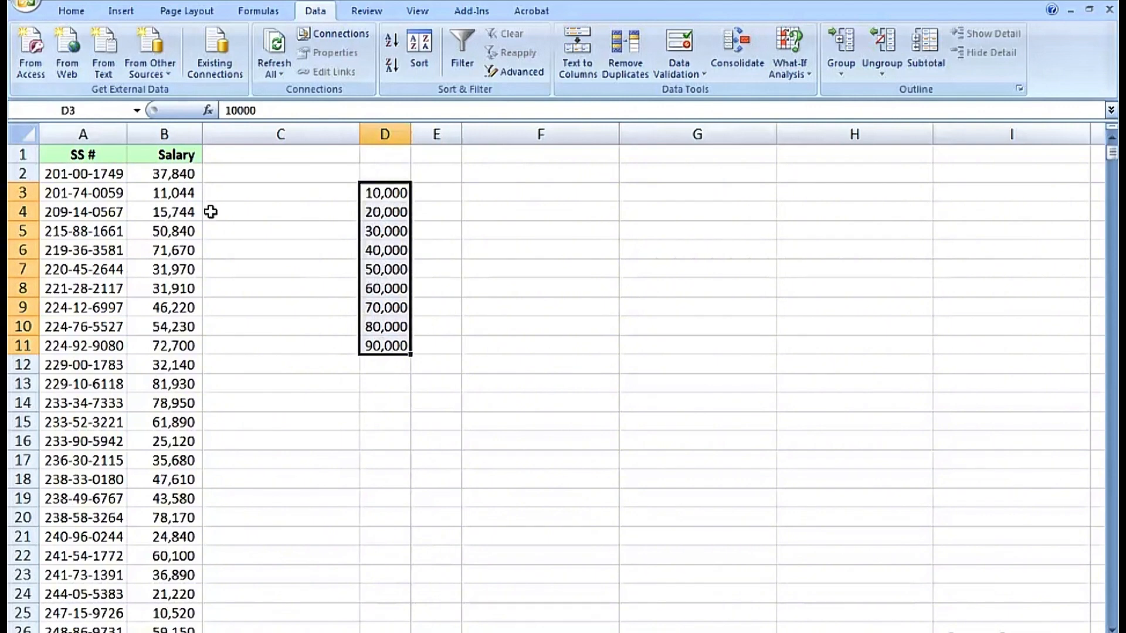
left_click(166, 174)
left_click(166, 198)
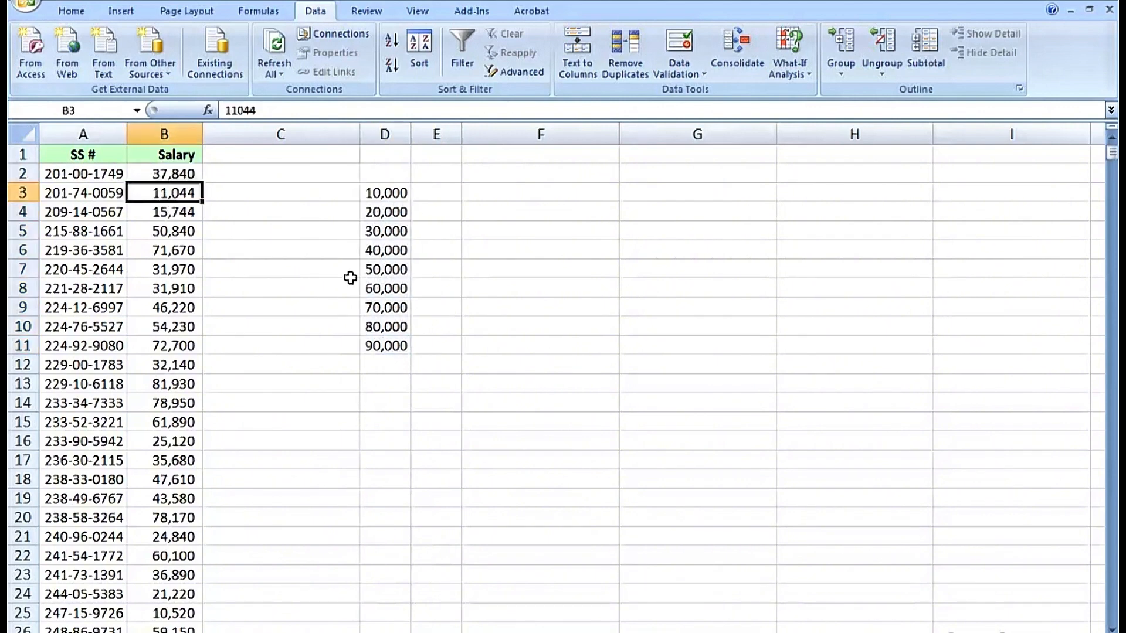
Enter =FREQUENCY(B2:B621,D3:D11) as an array formula across E3:E11
left_click(432, 191)
left_click_drag(432, 190, 434, 346)
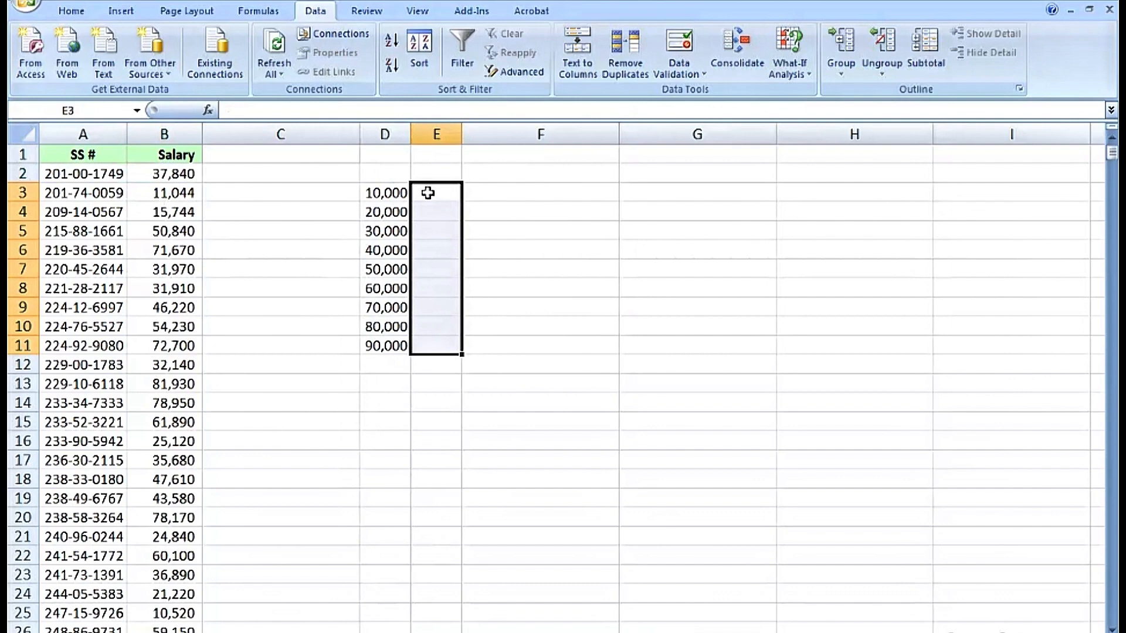
type("=")
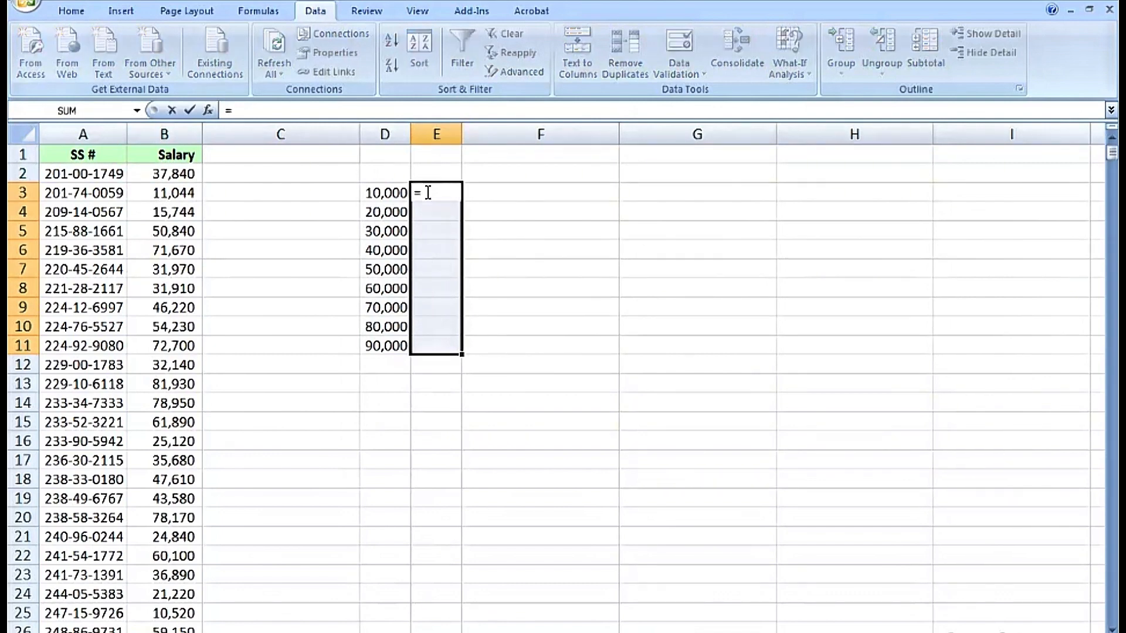
type("freque")
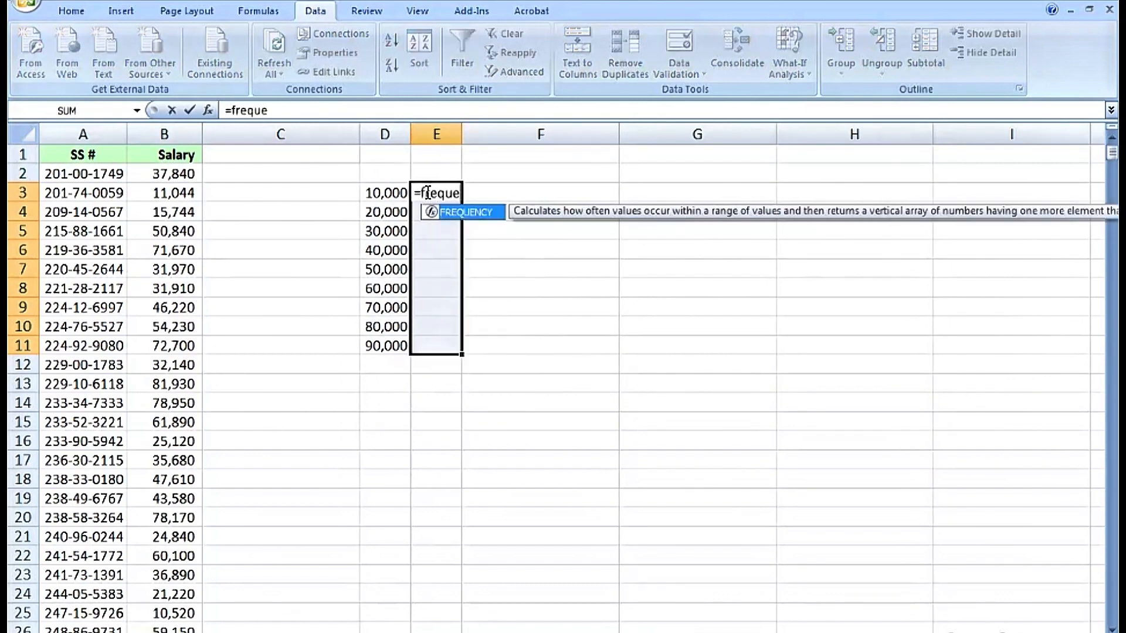
type("ncy(")
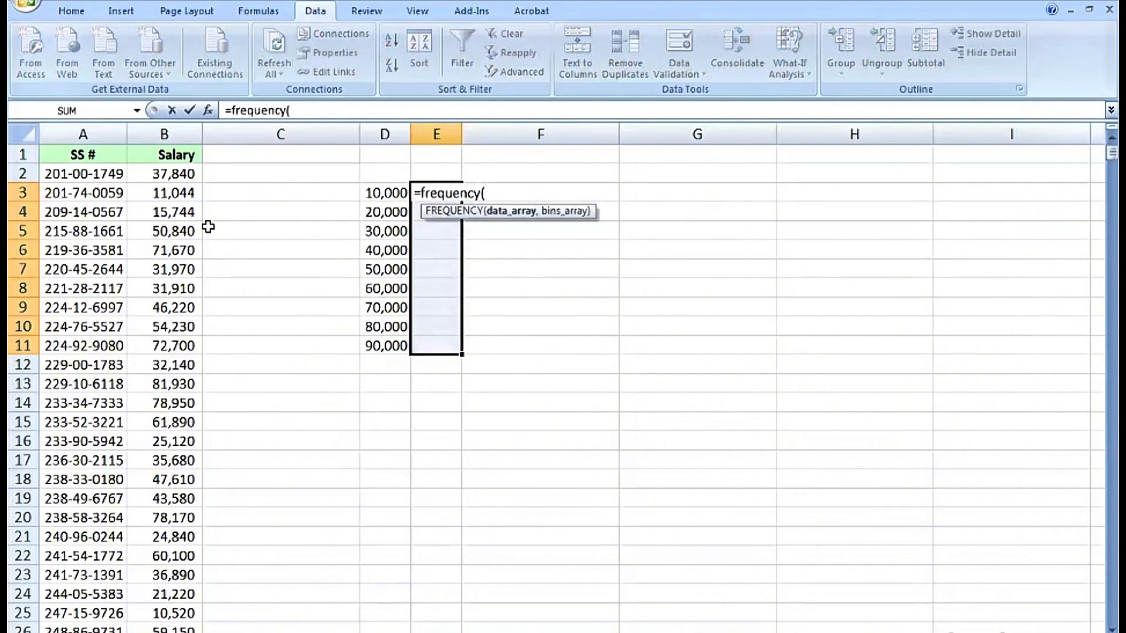
left_click(151, 173)
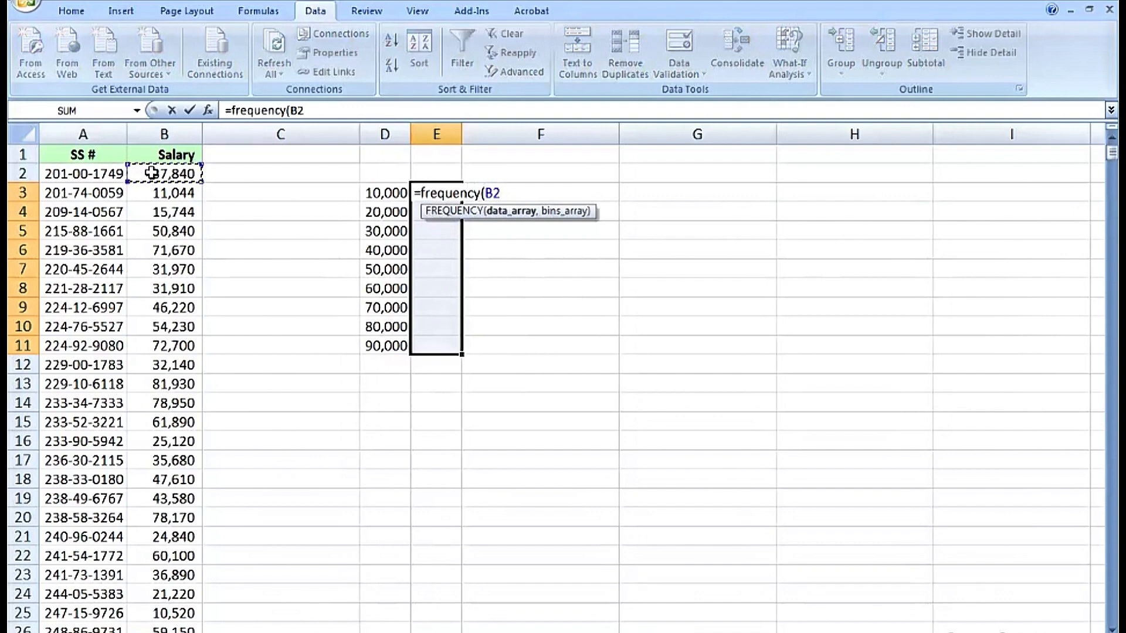
key("ctrl+shift+Down")
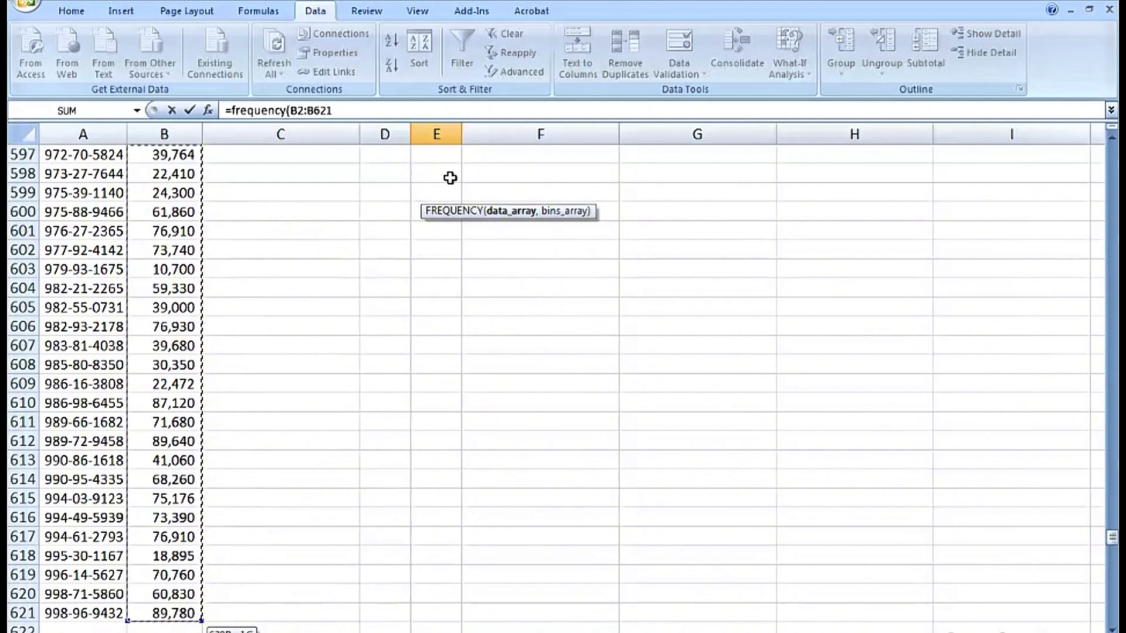
type(",")
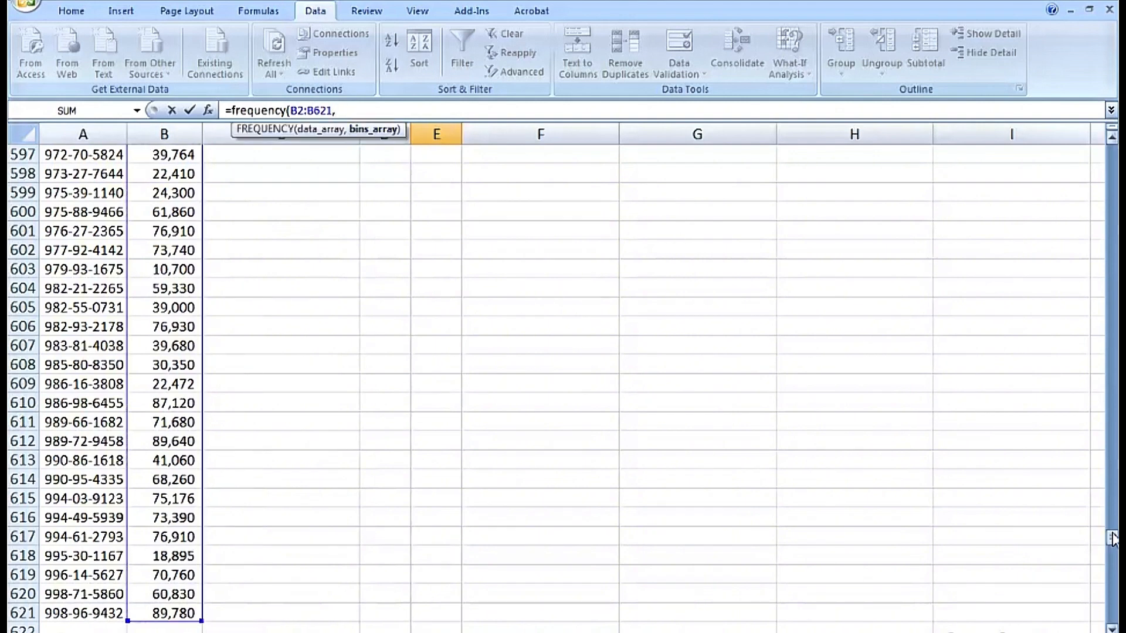
left_click_drag(1103, 547, 1104, 147)
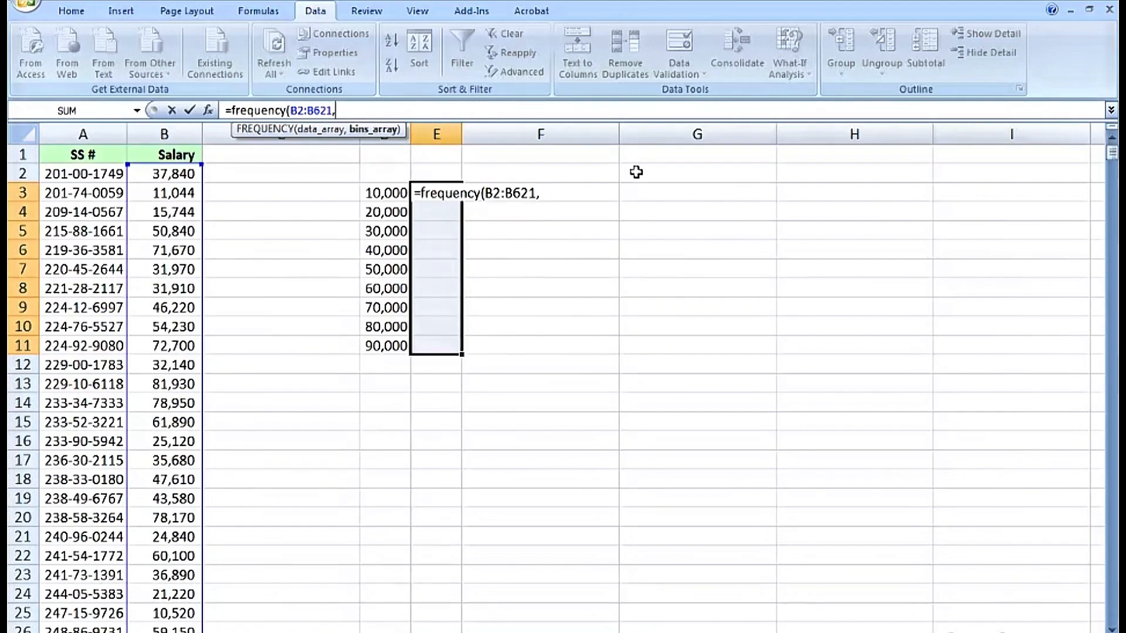
left_click(391, 190)
left_click_drag(391, 190, 397, 337)
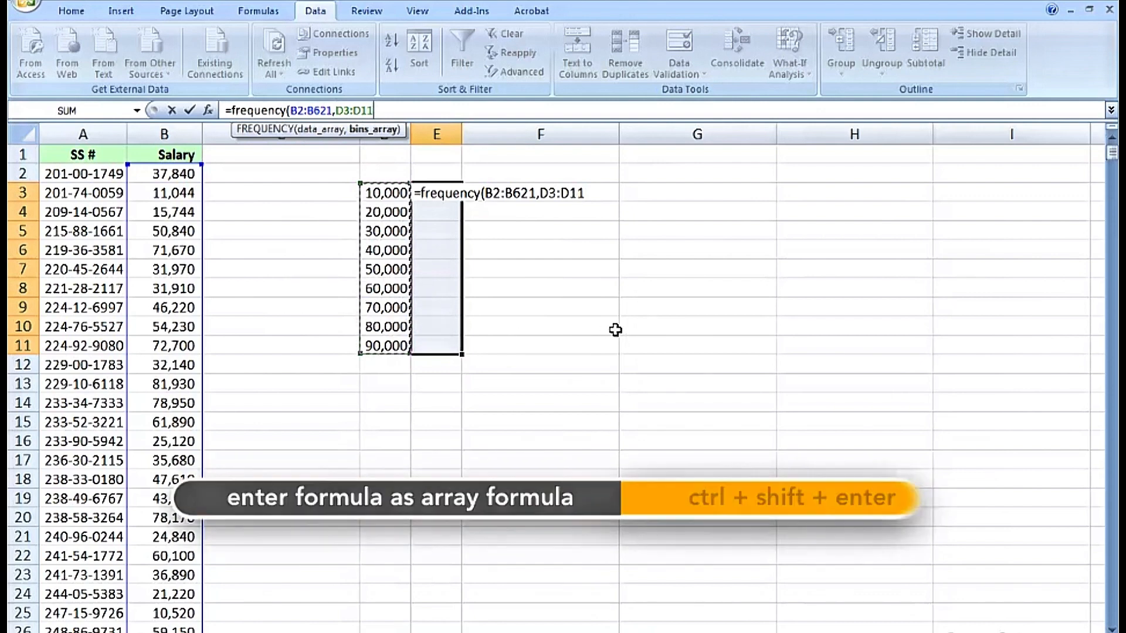
key("ctrl+shift+Return")
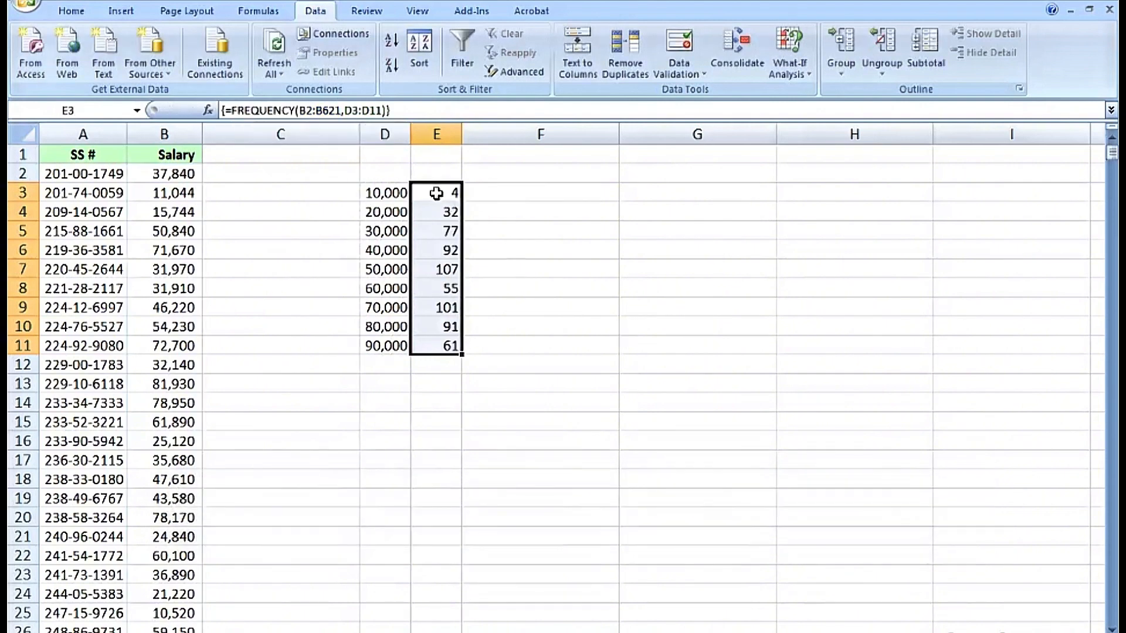
Inspect the array formula in the individual frequency cells from E3 to E8
left_click(435, 194)
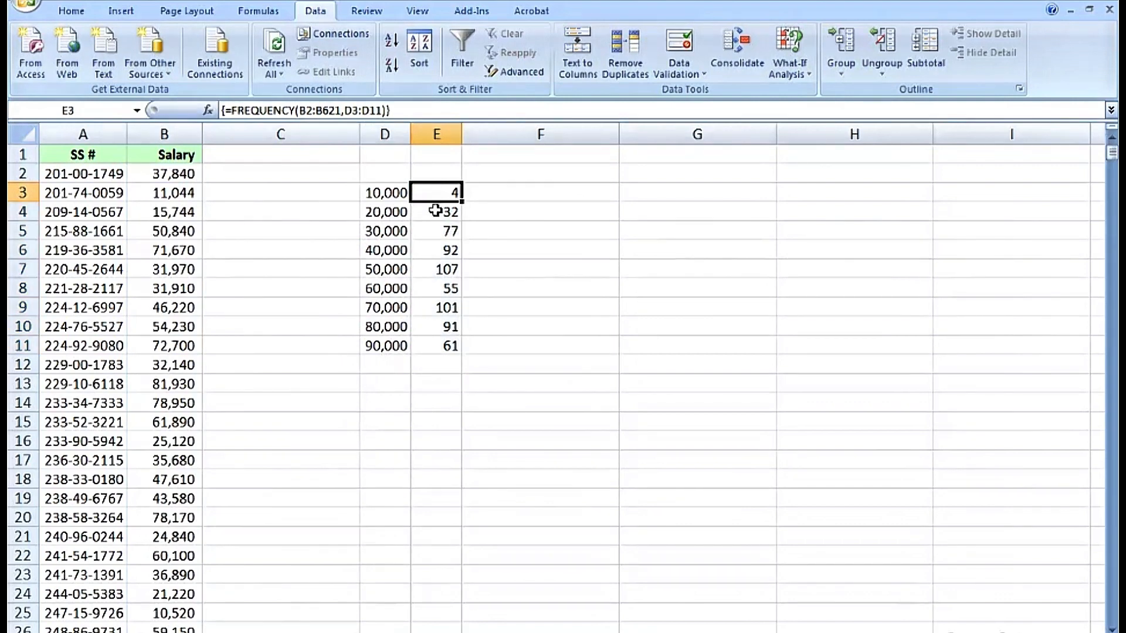
left_click(435, 211)
left_click(434, 231)
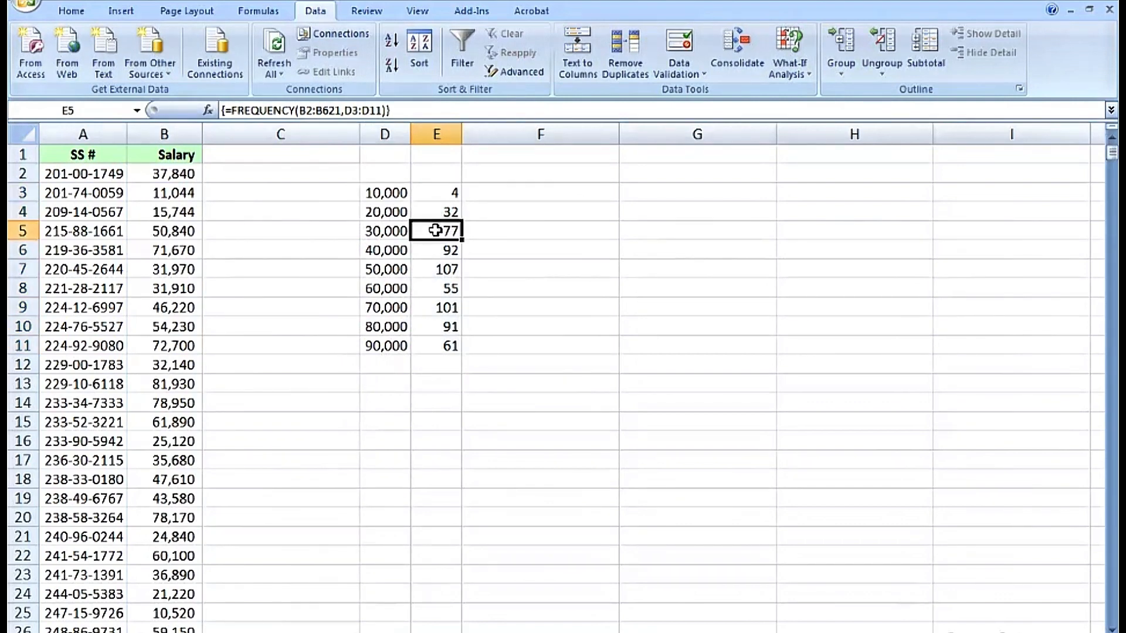
left_click(437, 250)
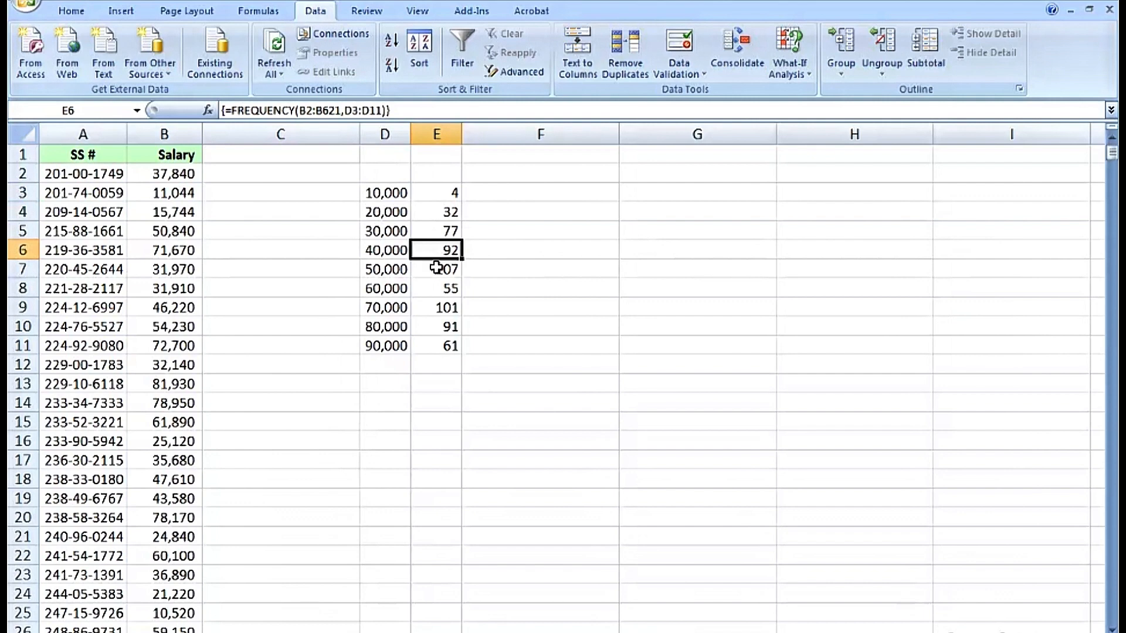
left_click(438, 270)
left_click(432, 286)
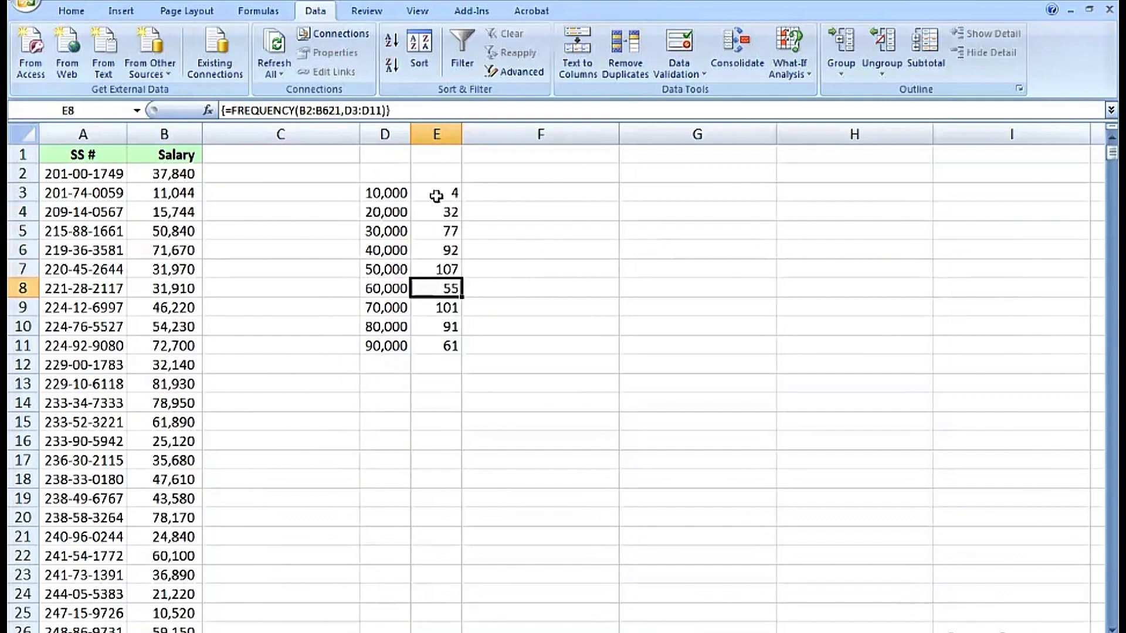
left_click(436, 193)
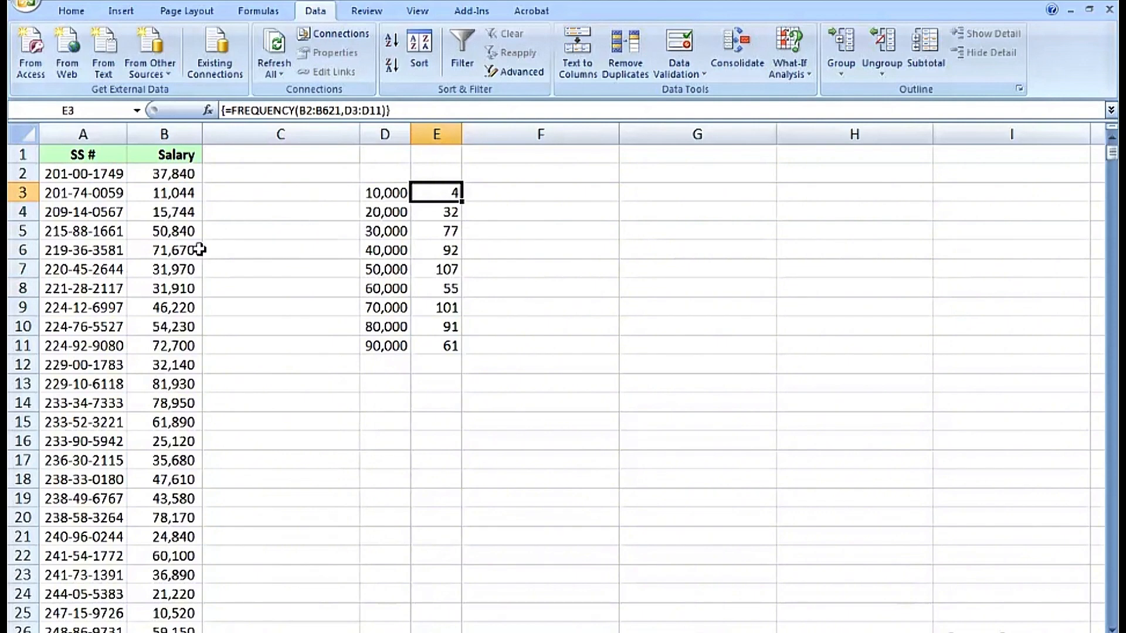
Sort the list by salary in ascending order and check the salaries up to 10,000 and 20,000 against the first two counts
left_click(165, 214)
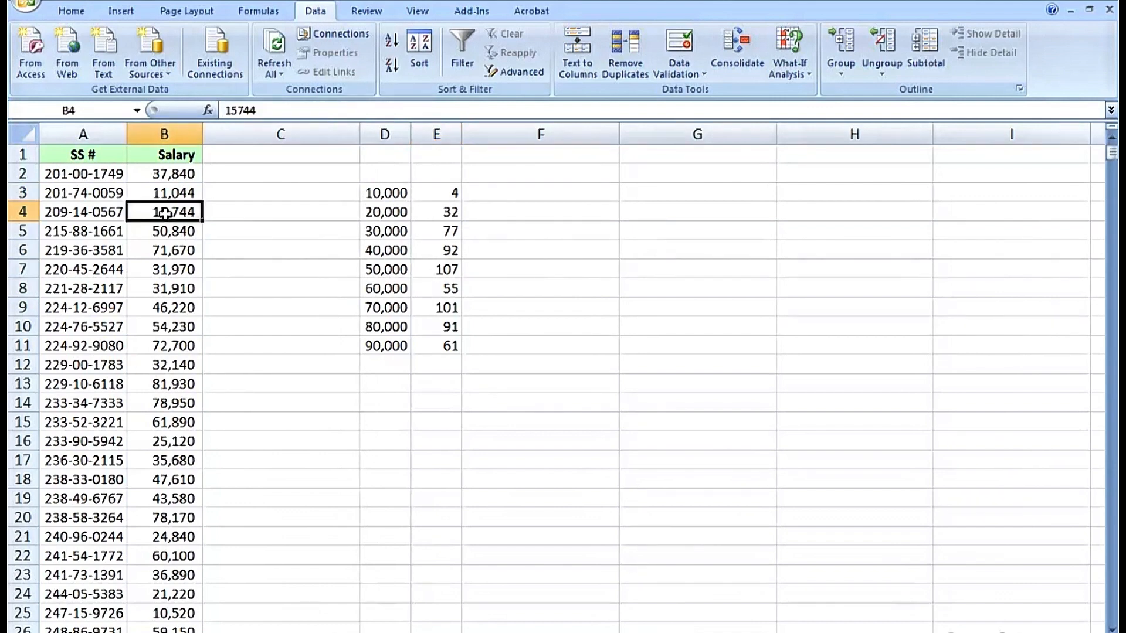
left_click(392, 44)
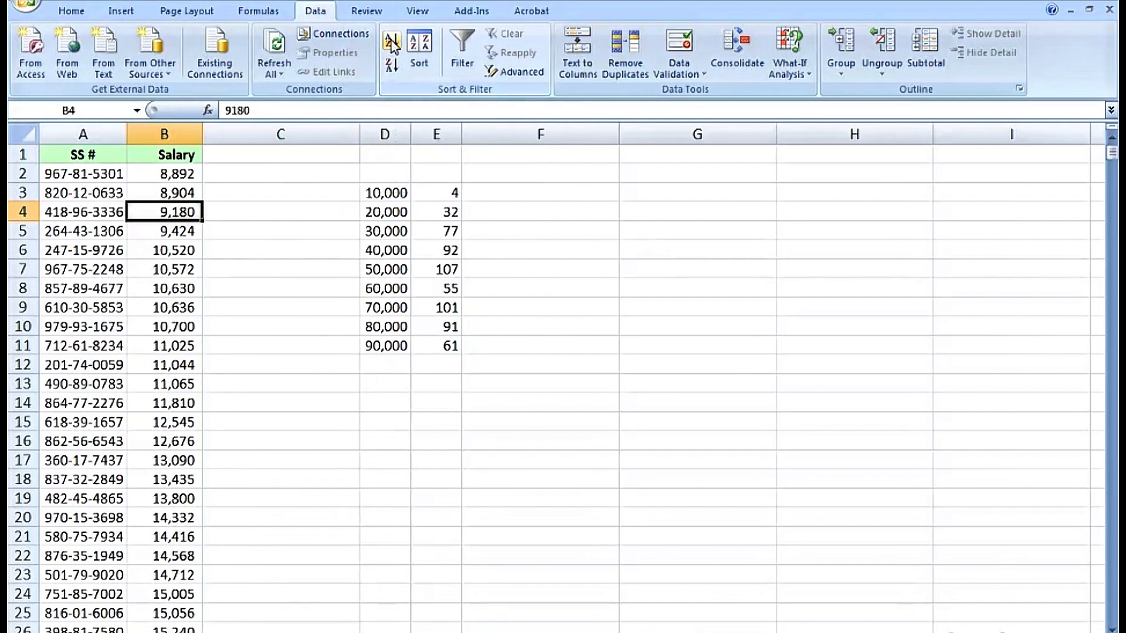
left_click_drag(176, 176, 176, 232)
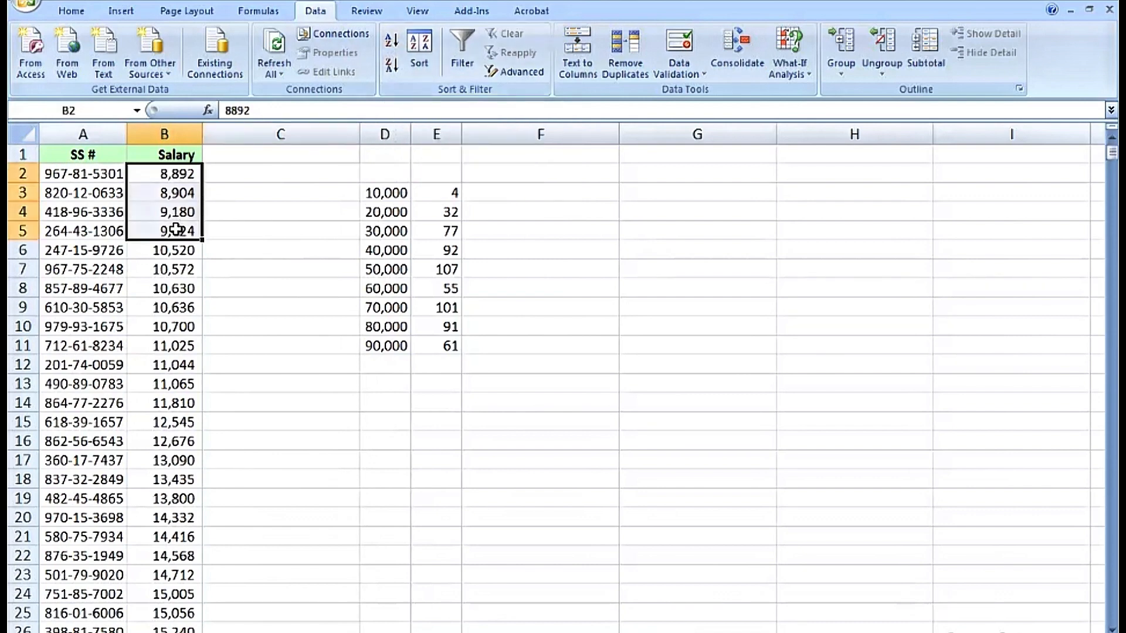
left_click(431, 191)
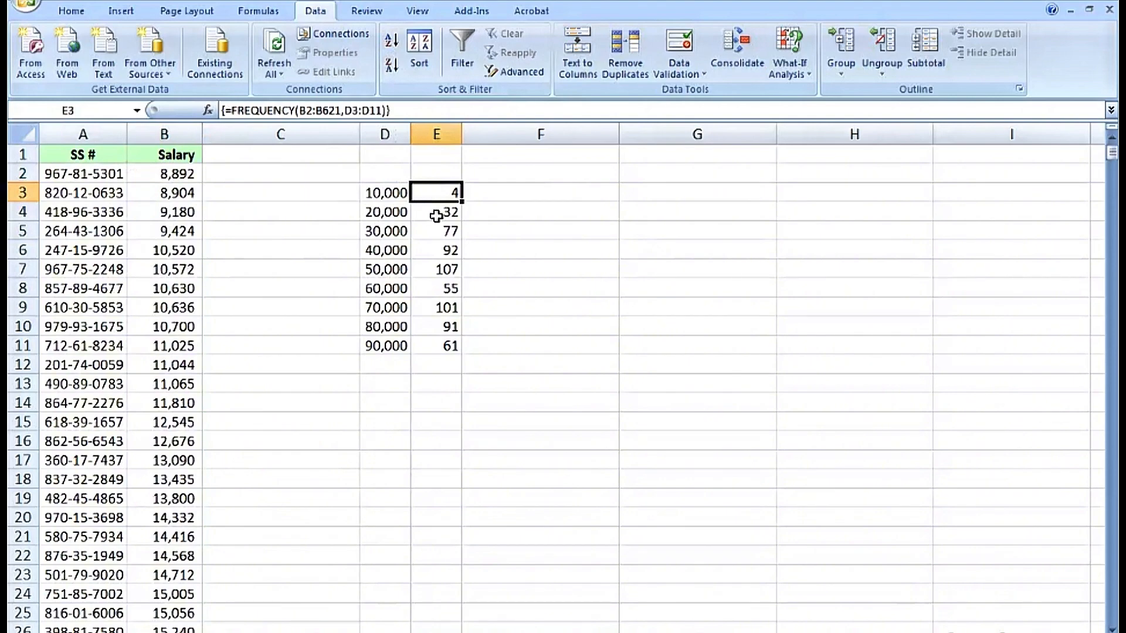
left_click(177, 252)
left_click_drag(178, 253, 168, 287)
scroll(356, 395, "up", 10)
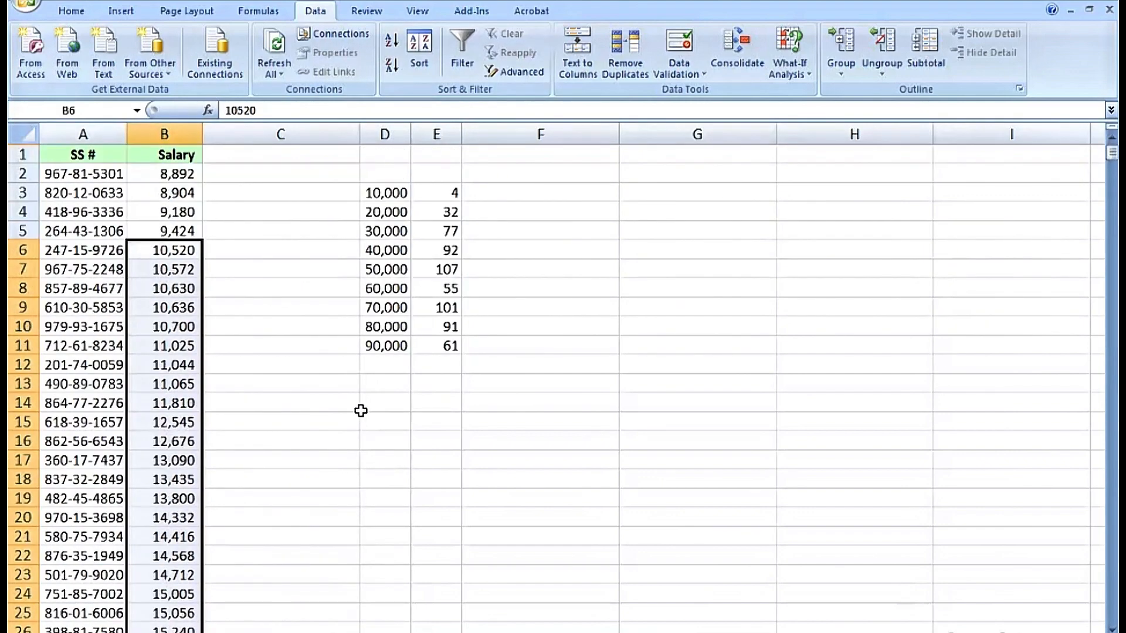
left_click(404, 347)
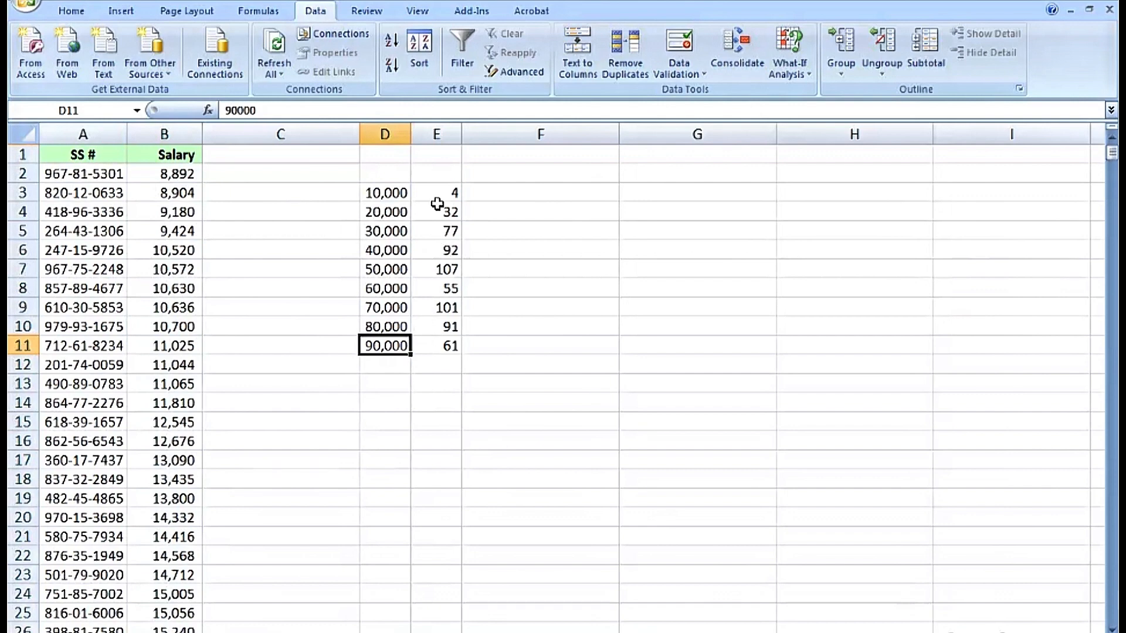
Move the frequency results from E3:E11 to F3:F11
left_click_drag(437, 193, 484, 350)
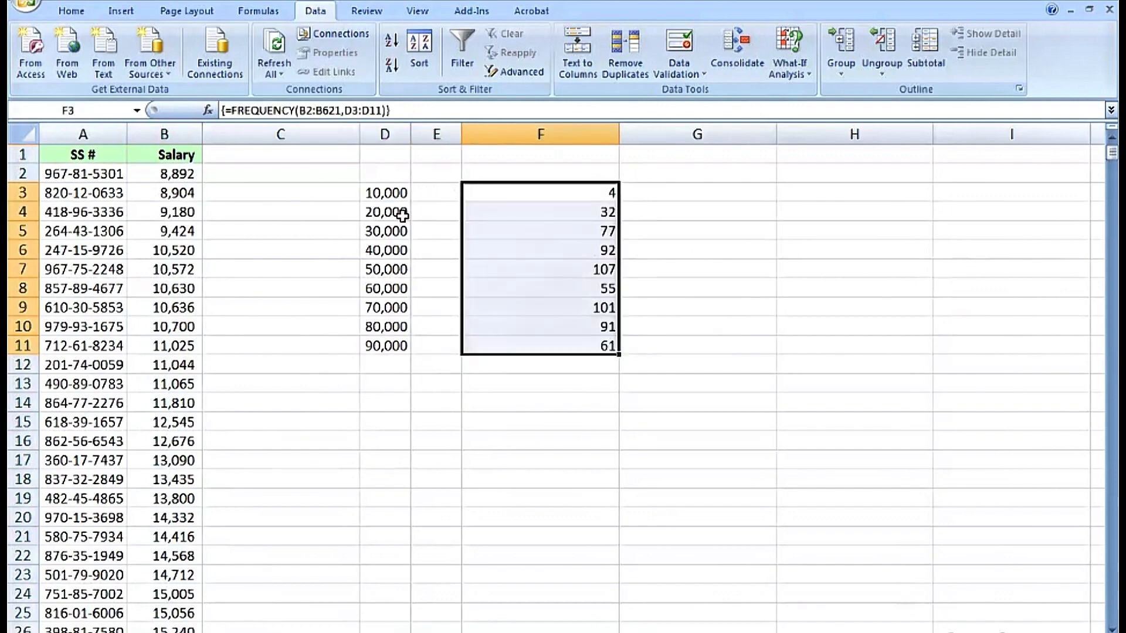
left_click(389, 192)
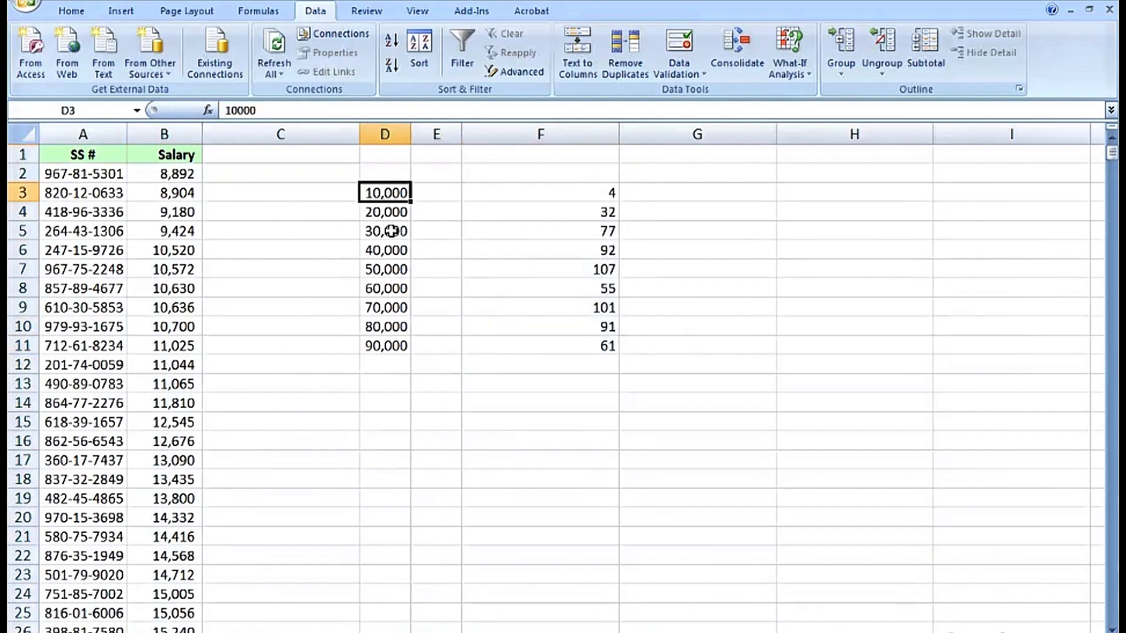
Fill E3:E11 with the formula =TEXT(D3,"###,##0") to turn the salary band limits in column D into text labels
left_click(430, 191)
left_click_drag(429, 191, 424, 350)
type("=")
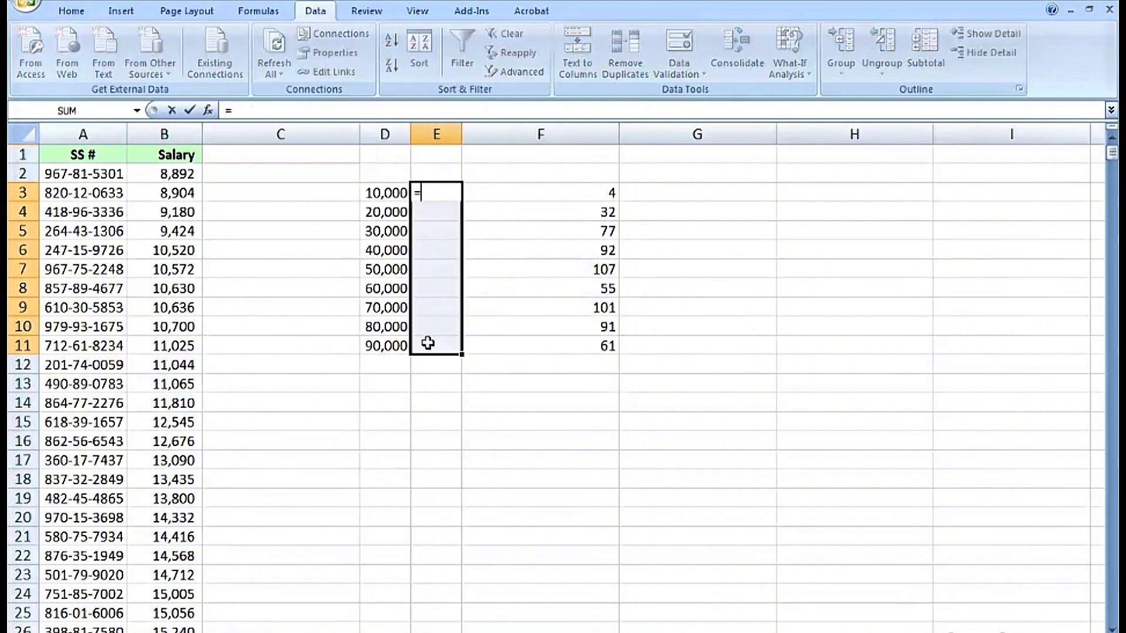
type("text(")
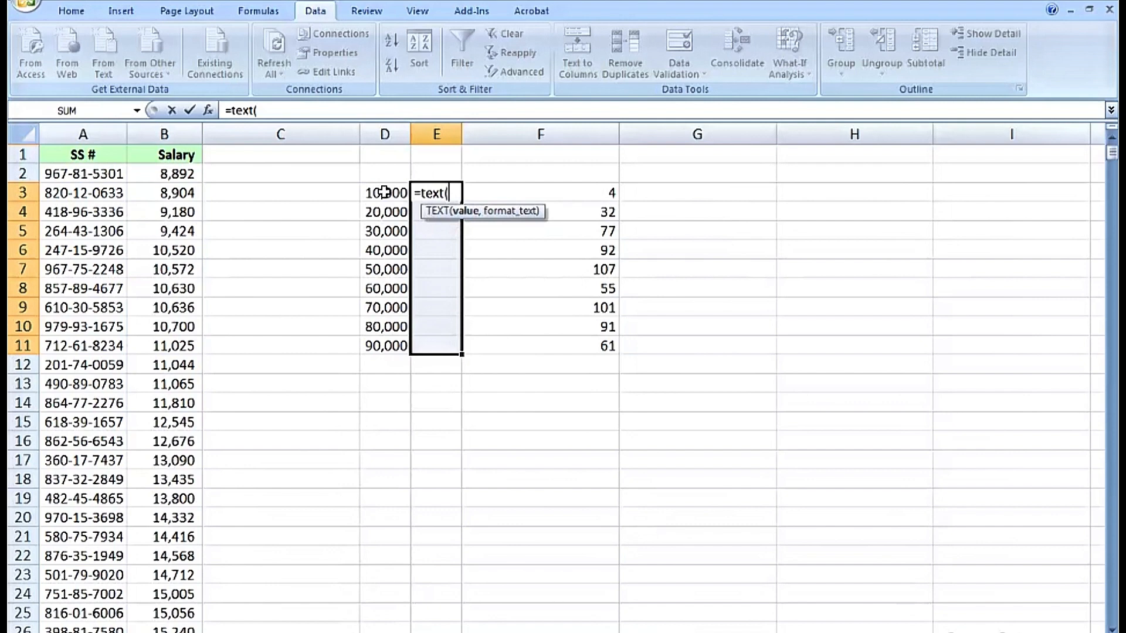
left_click(383, 192)
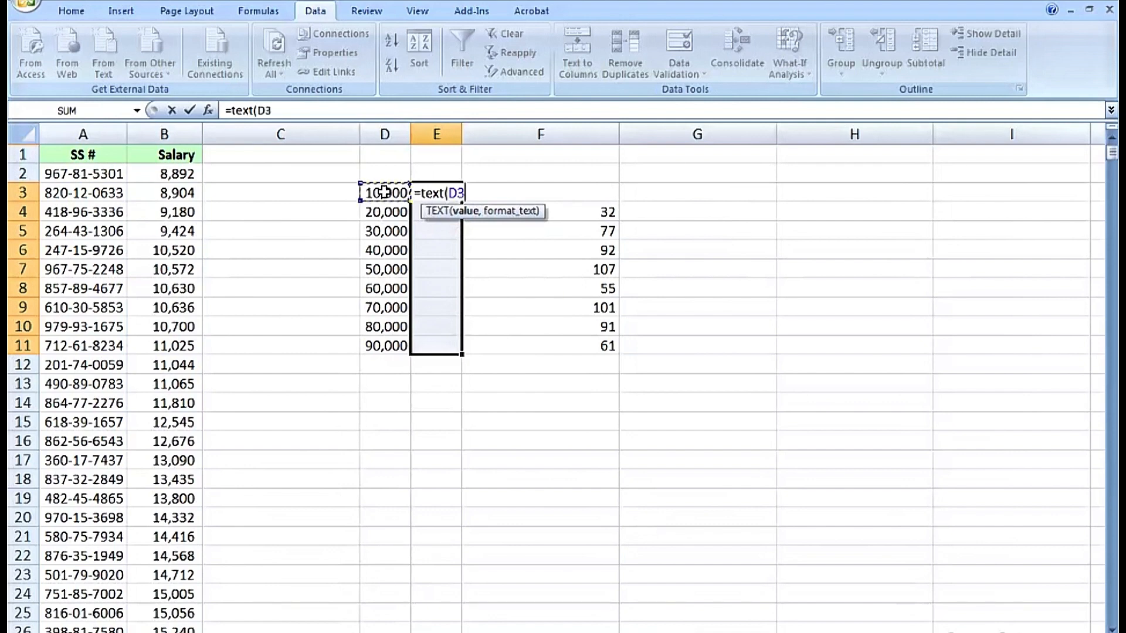
type(",")
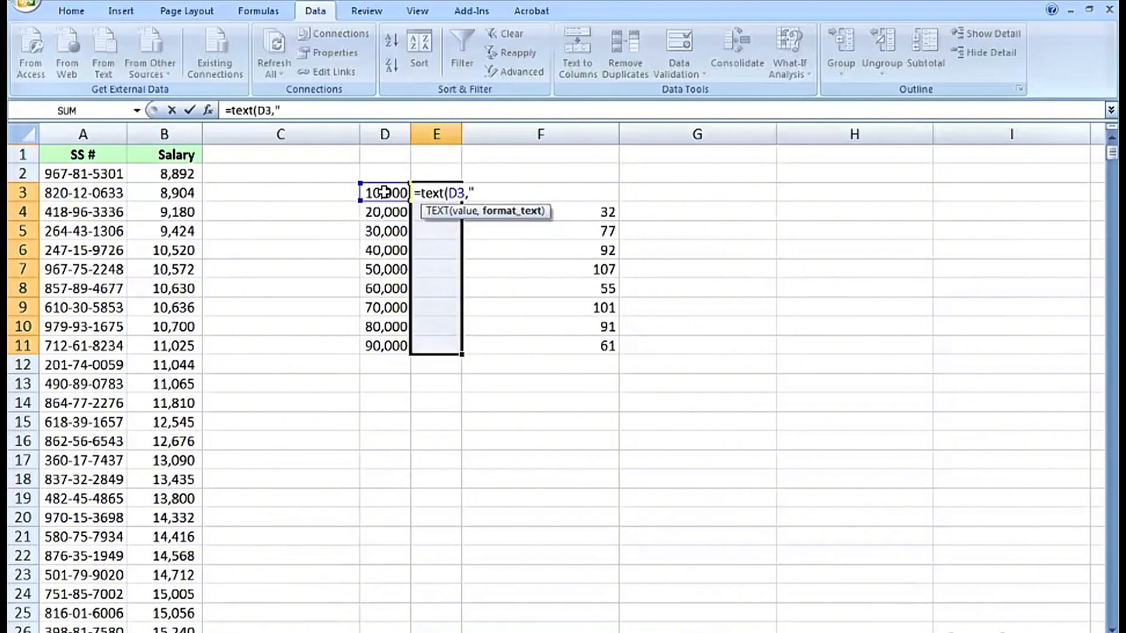
type("\"###,##0")
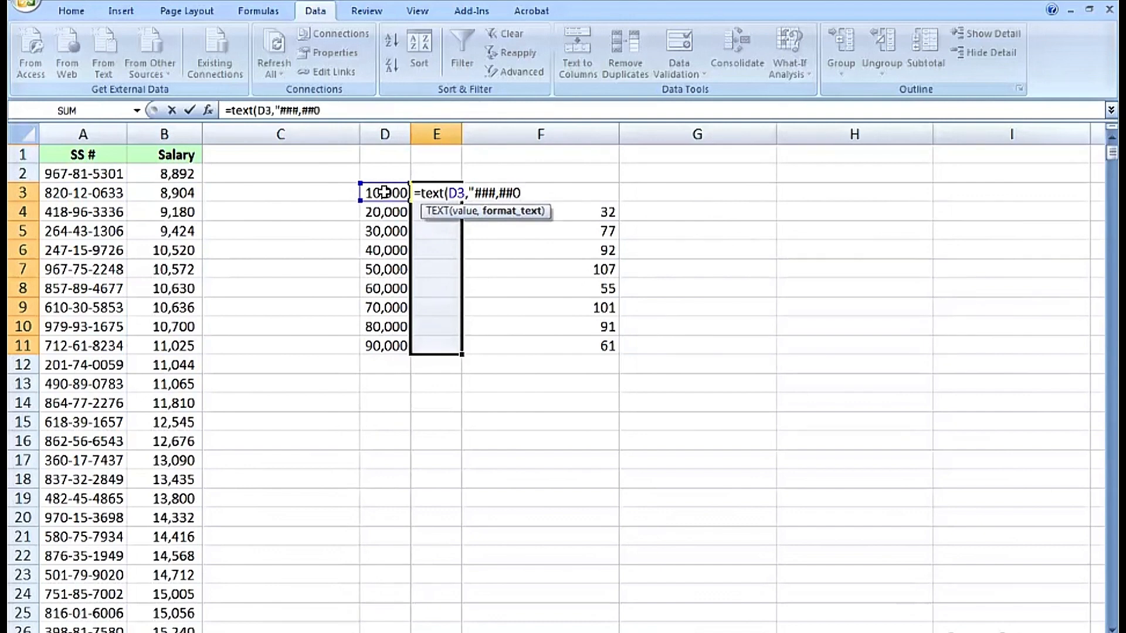
type("\"")
key("ctrl+Return")
Create an embedded column chart from E3:F11 and widen it until the band labels on the horizontal axis no longer crowd together
left_click_drag(437, 193, 552, 346)
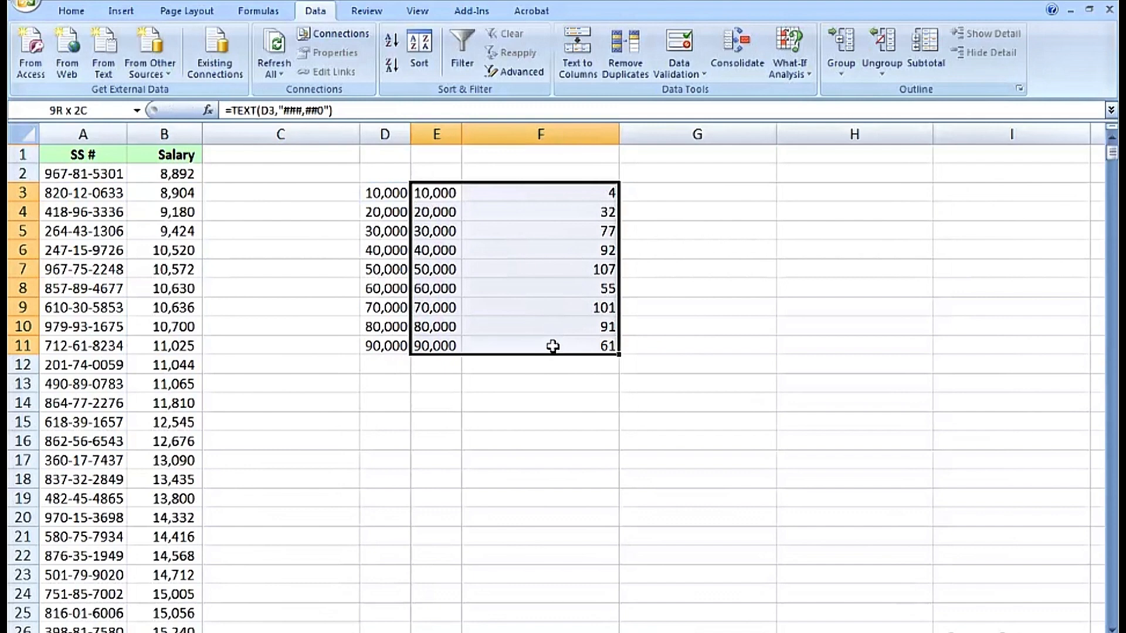
key("alt+F1")
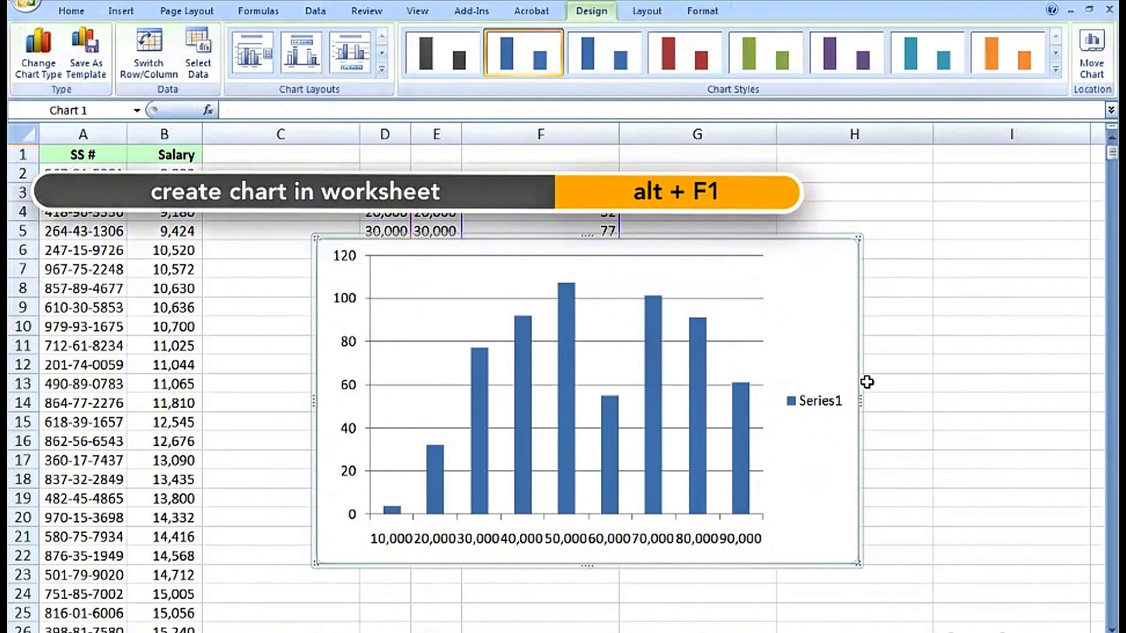
left_click_drag(866, 382, 967, 396)
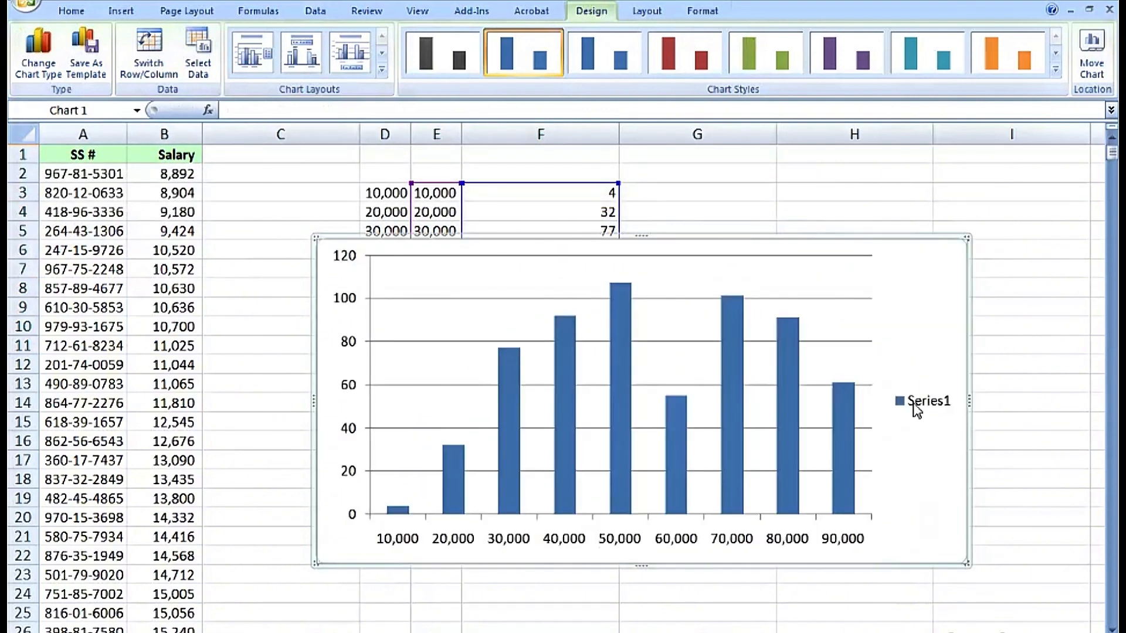
Delete the chart's legend and move the chart down so its upper edge sits at about row 10
left_click(919, 408)
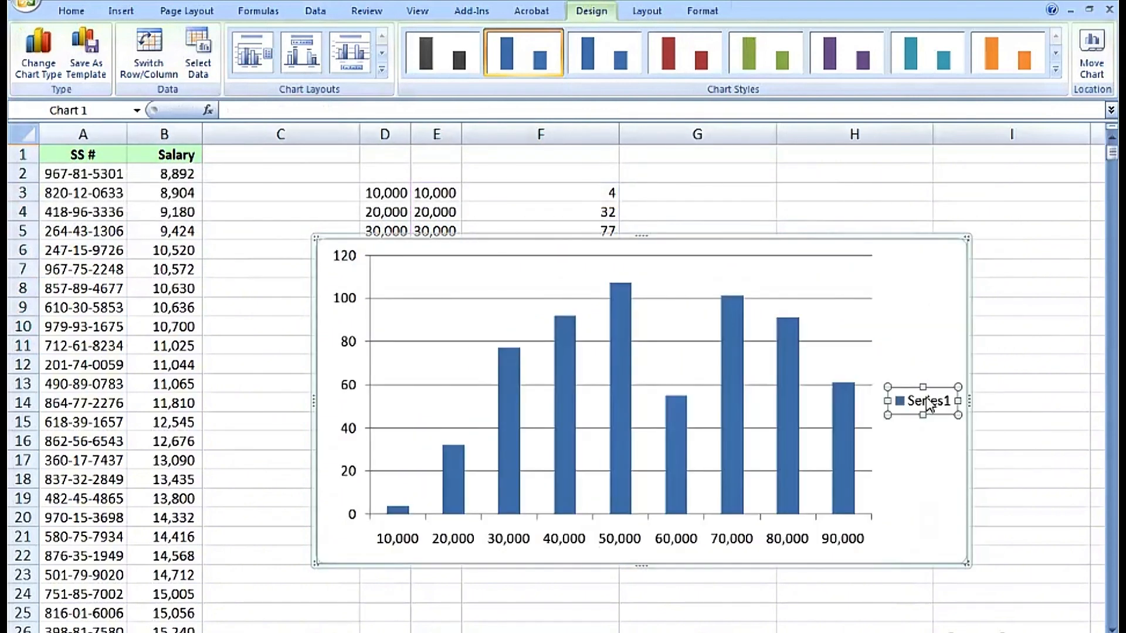
key("Delete")
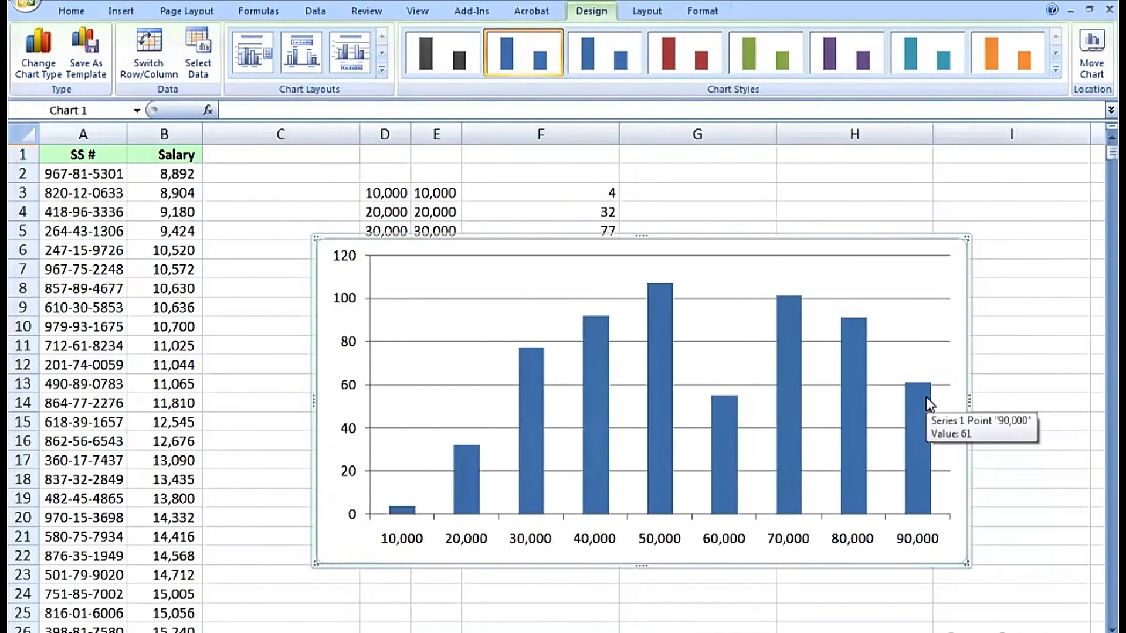
left_click_drag(880, 237, 880, 322)
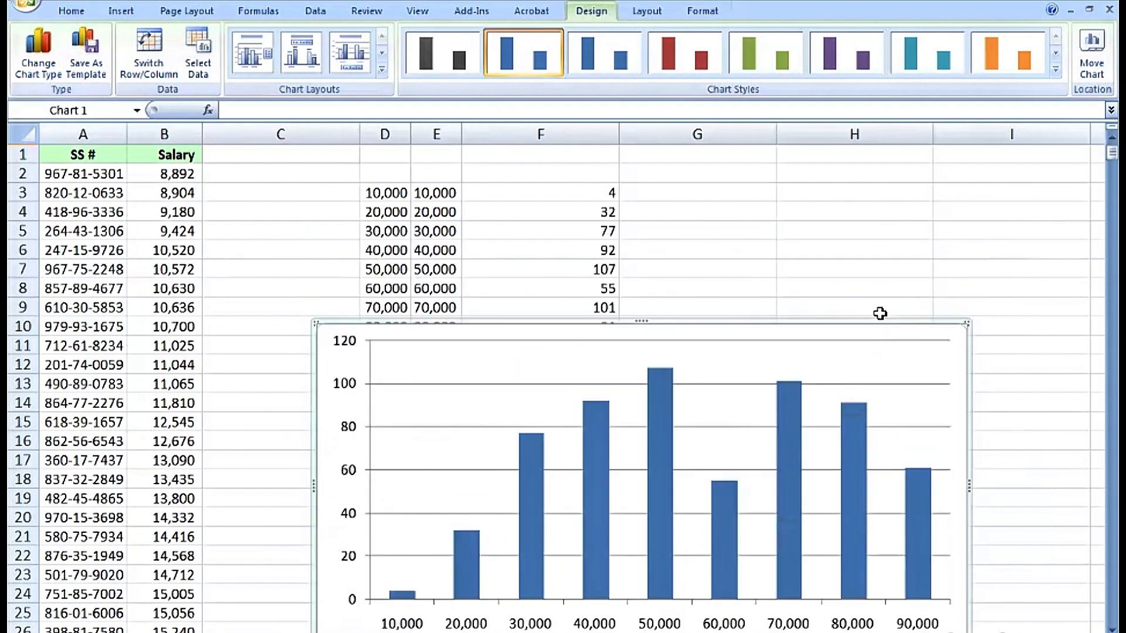
Inspect the FREQUENCY array formula in cell F3
left_click(566, 194)
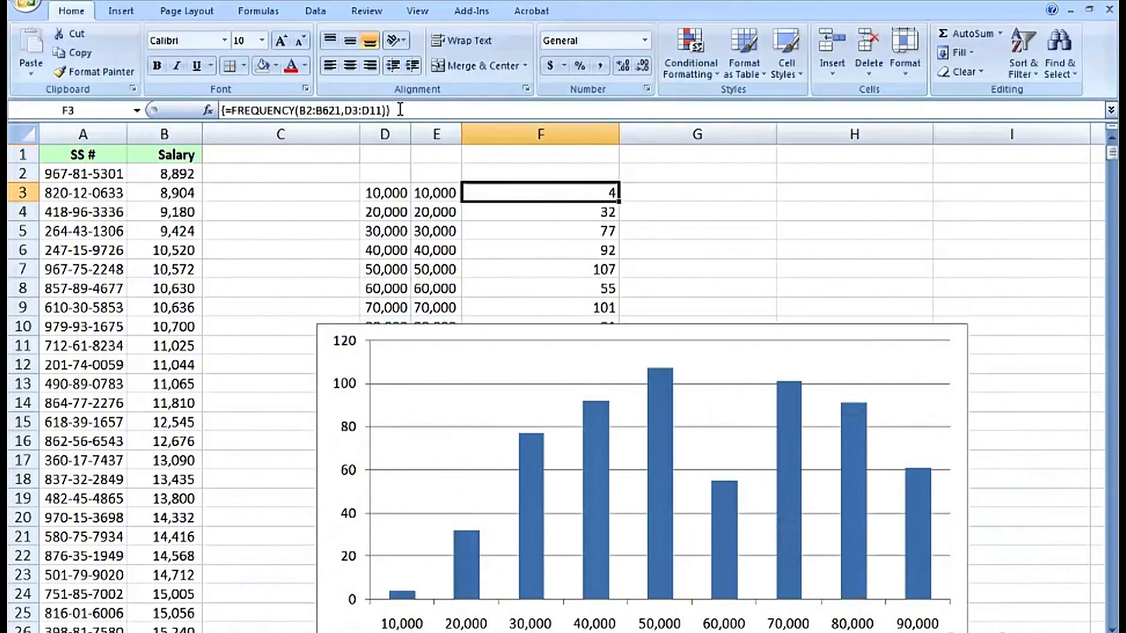